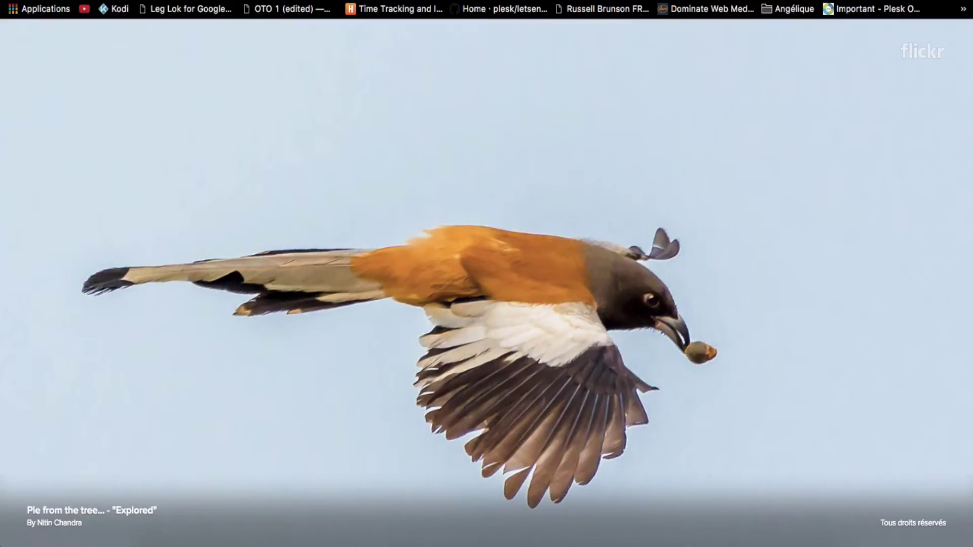
# Step: Locate the Maintenance plugin among the installed WordPress extensions and open its settings page
pyautogui.hotkey('ctrl', 'Tab')
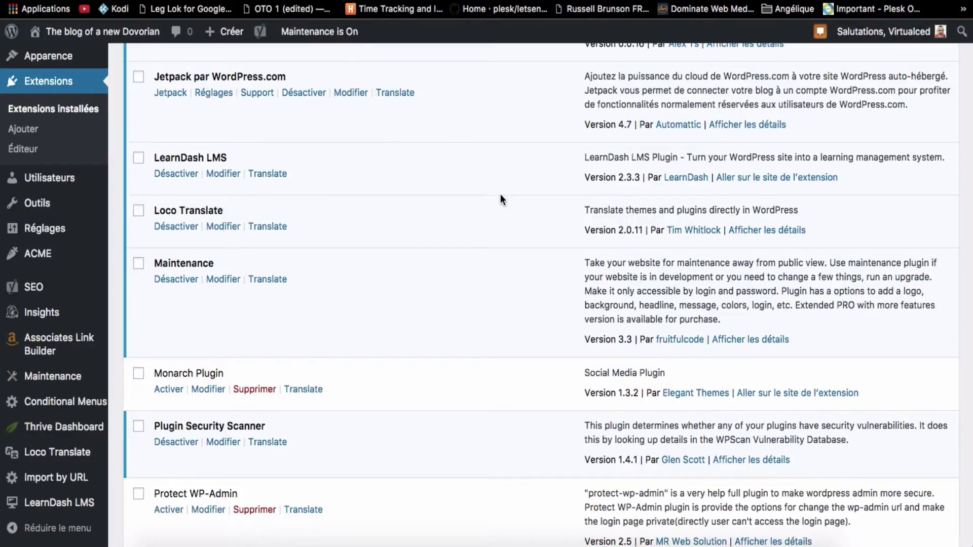
pyautogui.moveTo(156, 263); pyautogui.dragTo(223, 263)
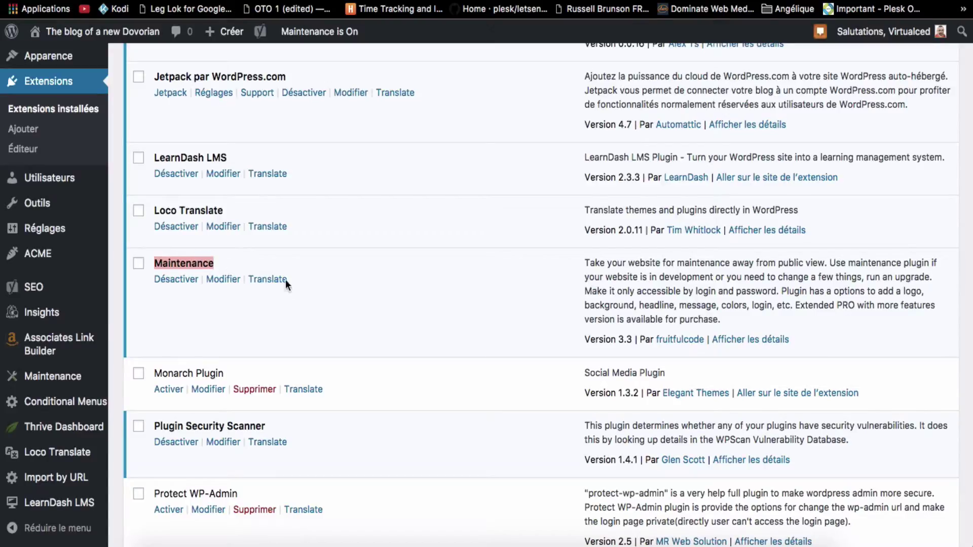
pyautogui.scroll(-3, 41, 364)
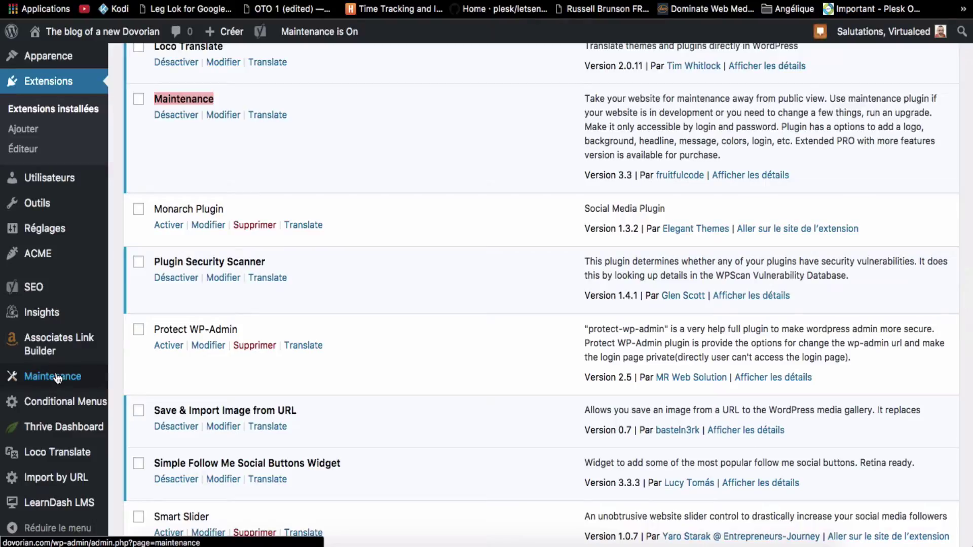
pyautogui.click(56, 377)
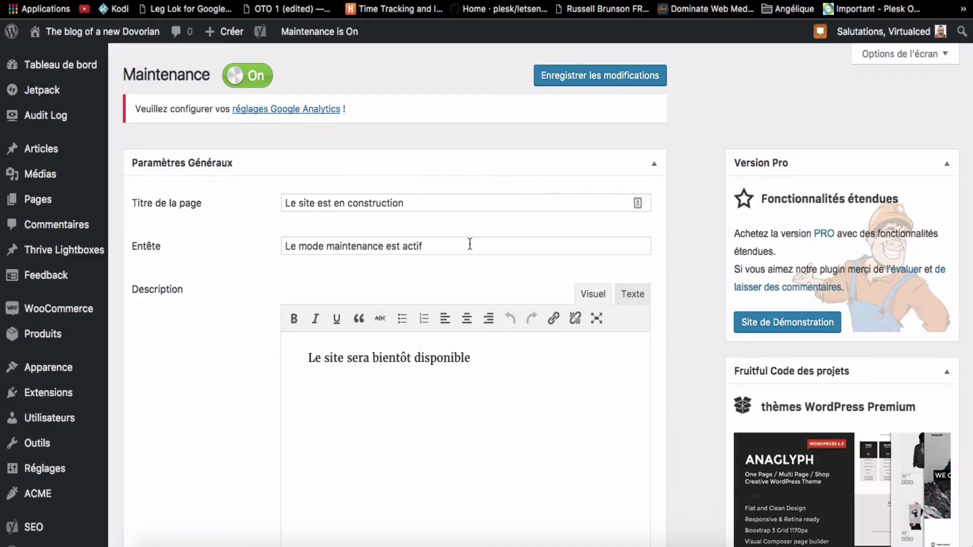
# Step: Set the maintenance page logo to the Duo Catering image duo1.png from the media library
pyautogui.scroll(-5, 468, 243)
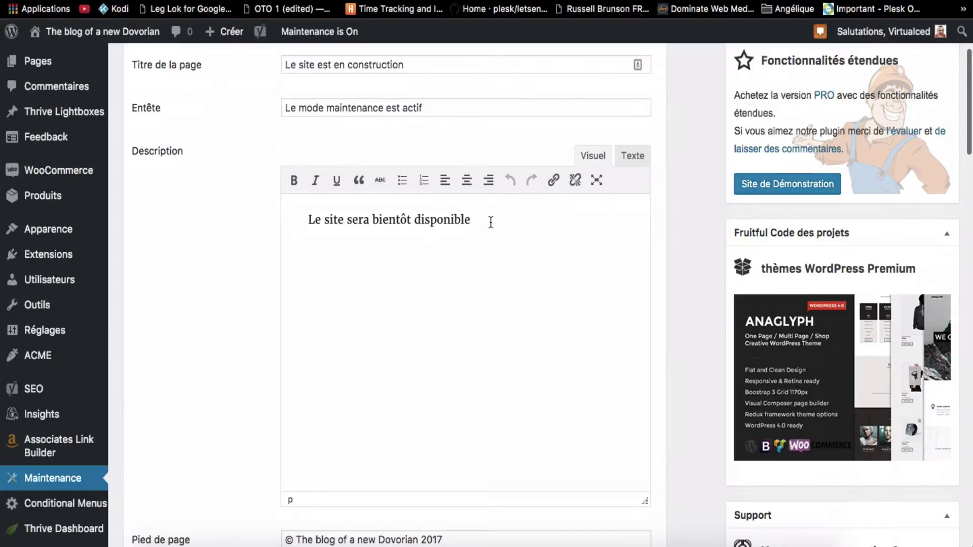
pyautogui.scroll(-5, 484, 231)
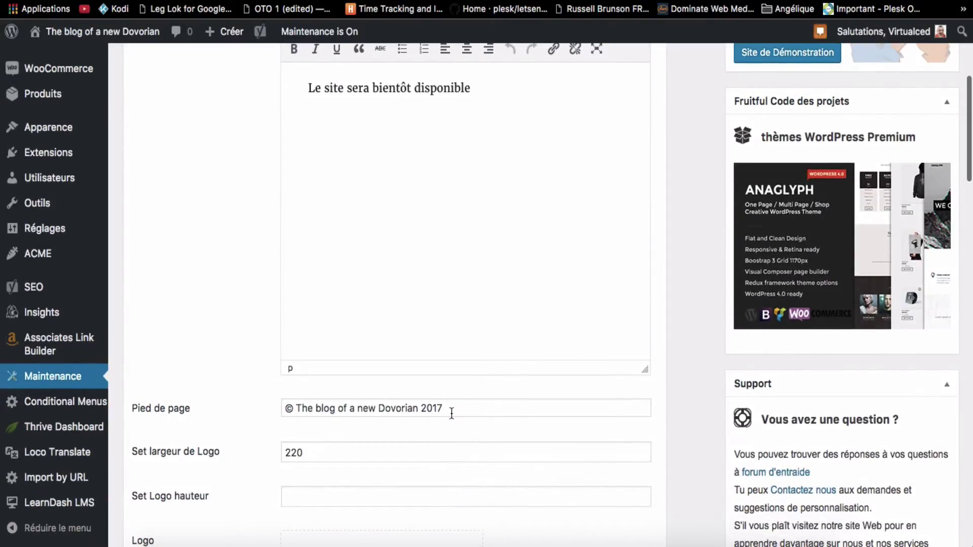
pyautogui.scroll(-6, 449, 413)
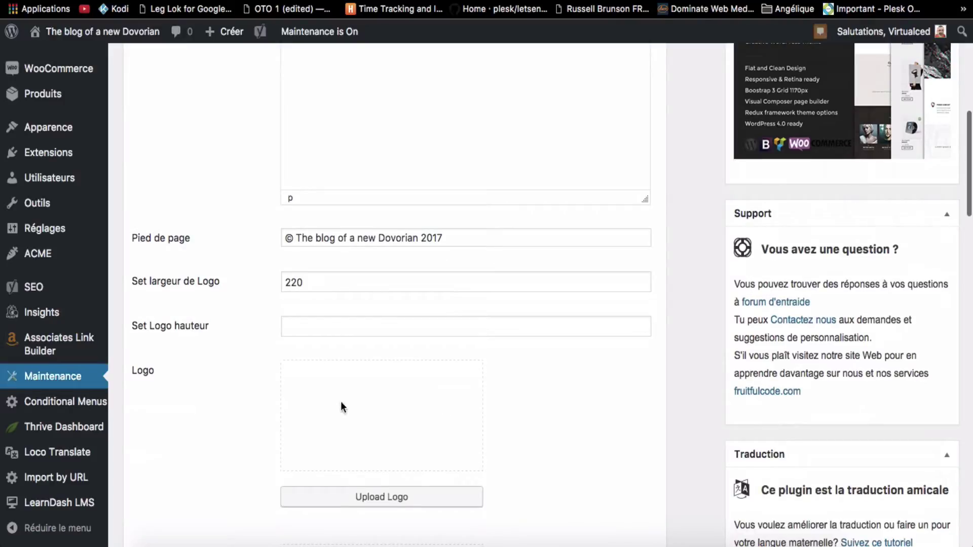
pyautogui.click(390, 505)
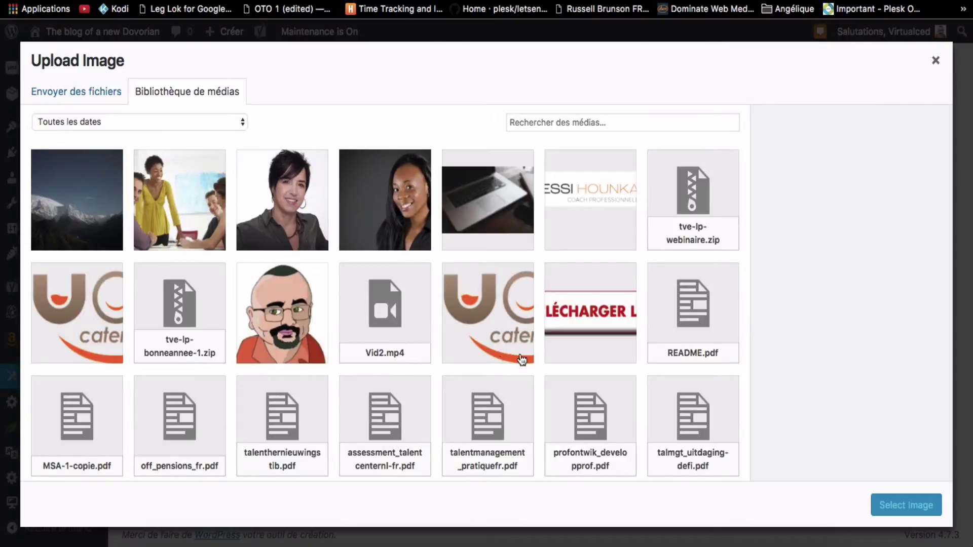
pyautogui.click(514, 314)
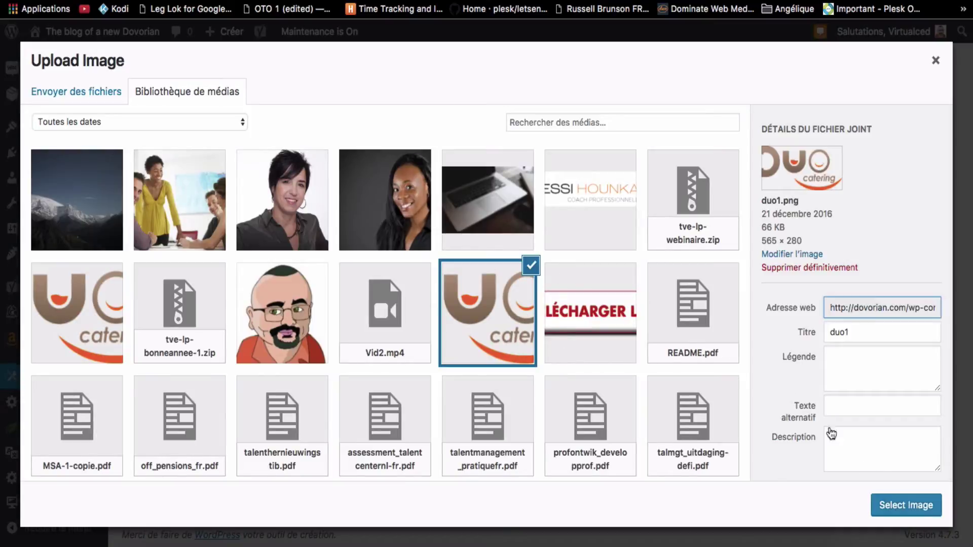
pyautogui.click(906, 505)
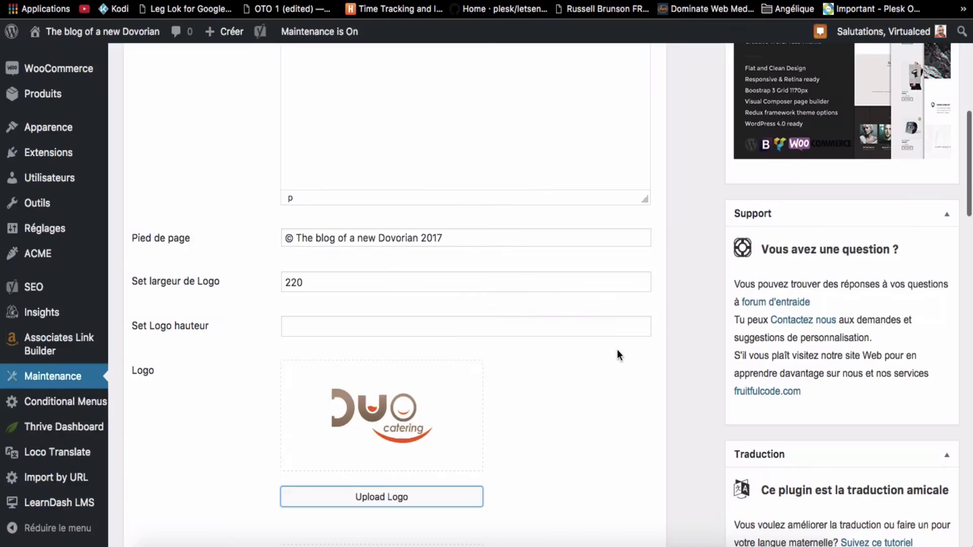
# Step: Review the retina logo and background image settings, then open Unsplash in a new browser tab
pyautogui.scroll(-5, 617, 354)
pyautogui.scroll(-3, 616, 349)
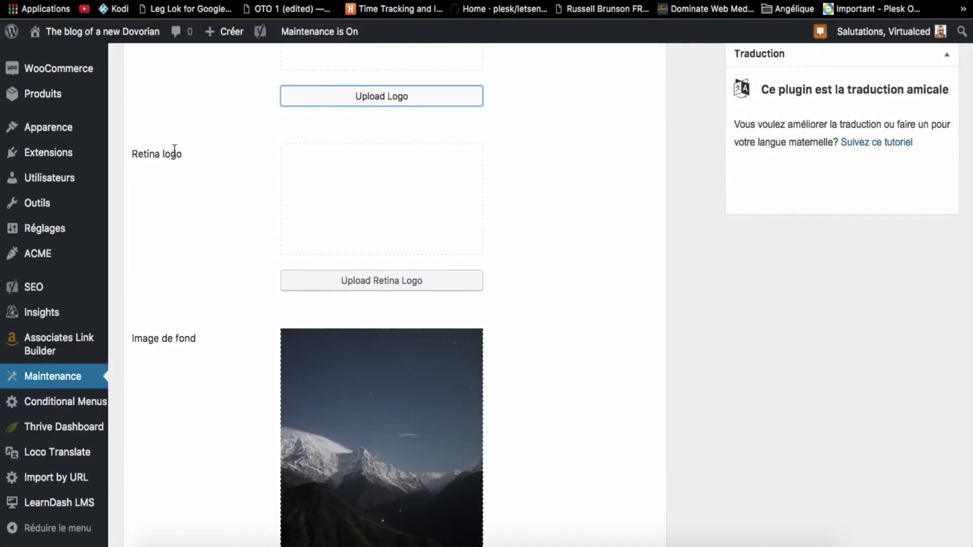
pyautogui.scroll(-1, 474, 197)
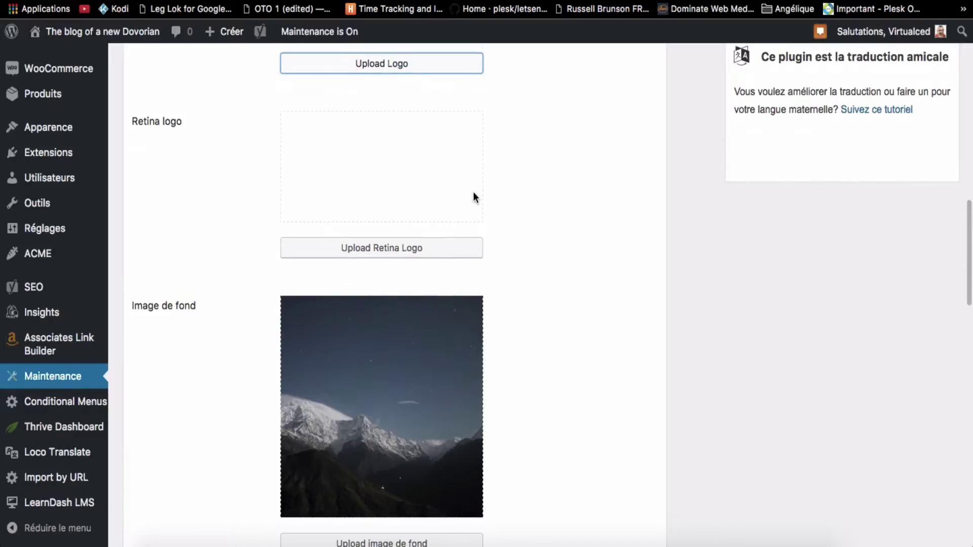
pyautogui.scroll(-3, 474, 196)
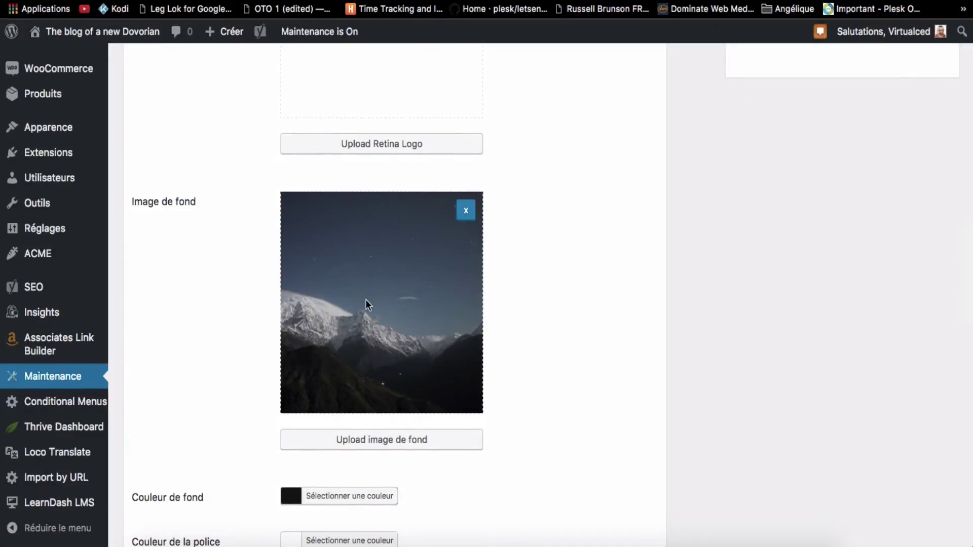
pyautogui.scroll(-2, 396, 323)
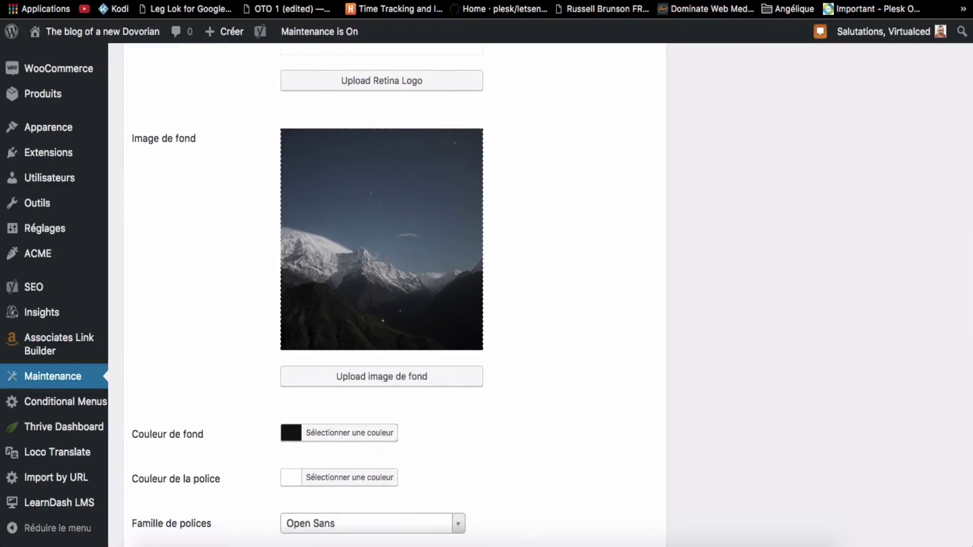
pyautogui.press('super+t')
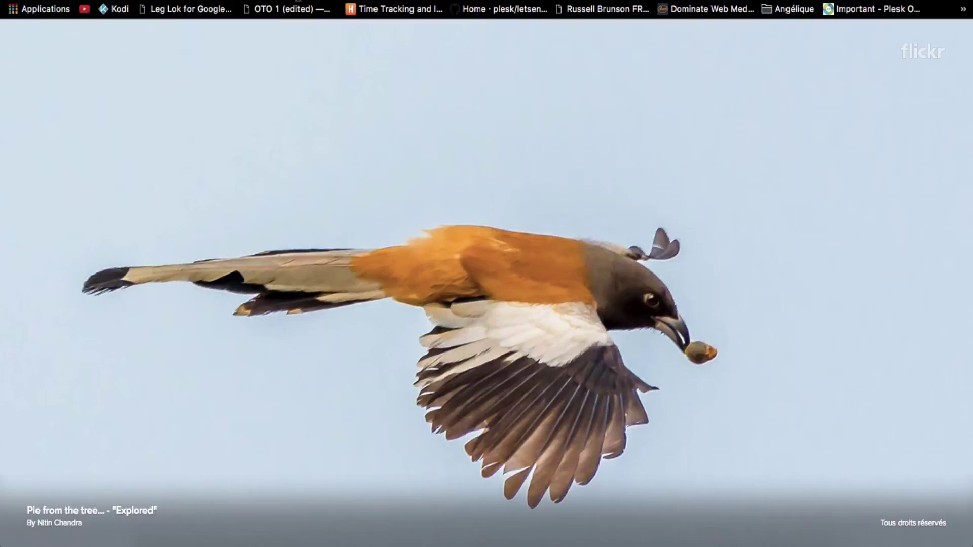
pyautogui.write('unsp')
pyautogui.press('Return')
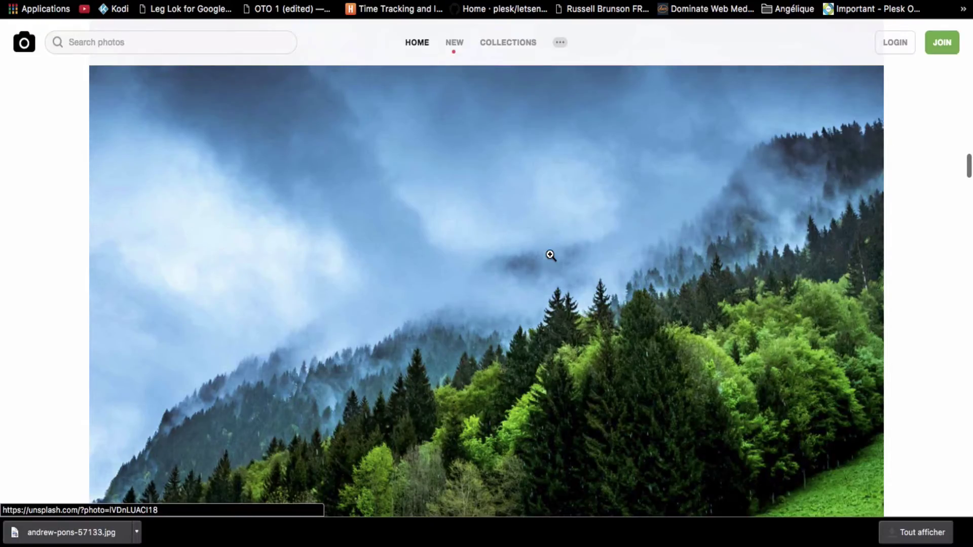
# Step: Download the photo of the misty mountainside with green forest from Unsplash
pyautogui.scroll(3, 549, 256)
pyautogui.scroll(-5, 550, 255)
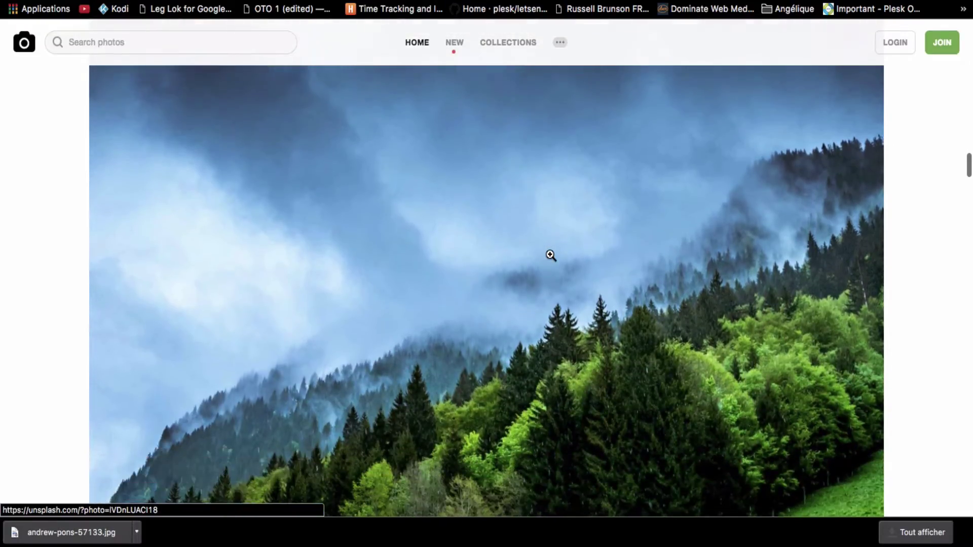
pyautogui.click(536, 239)
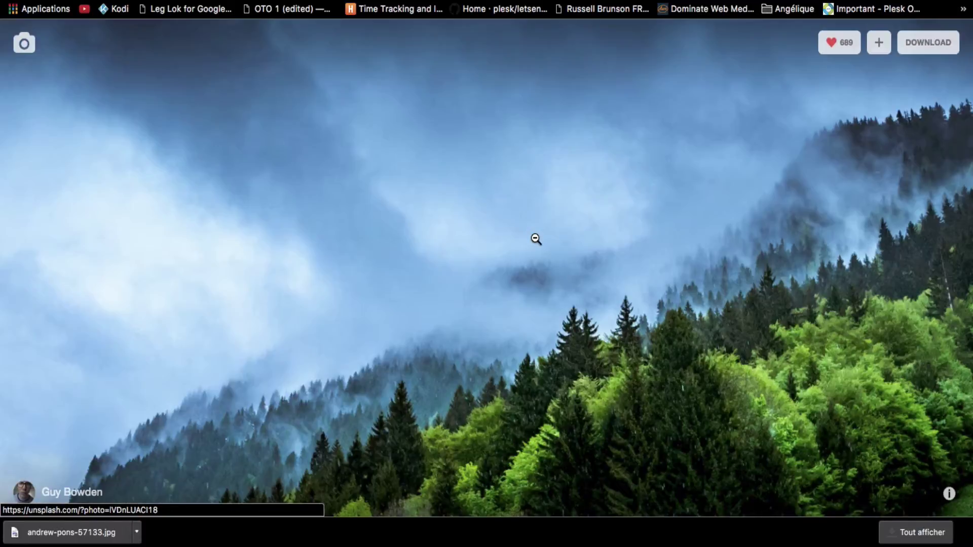
pyautogui.click(921, 52)
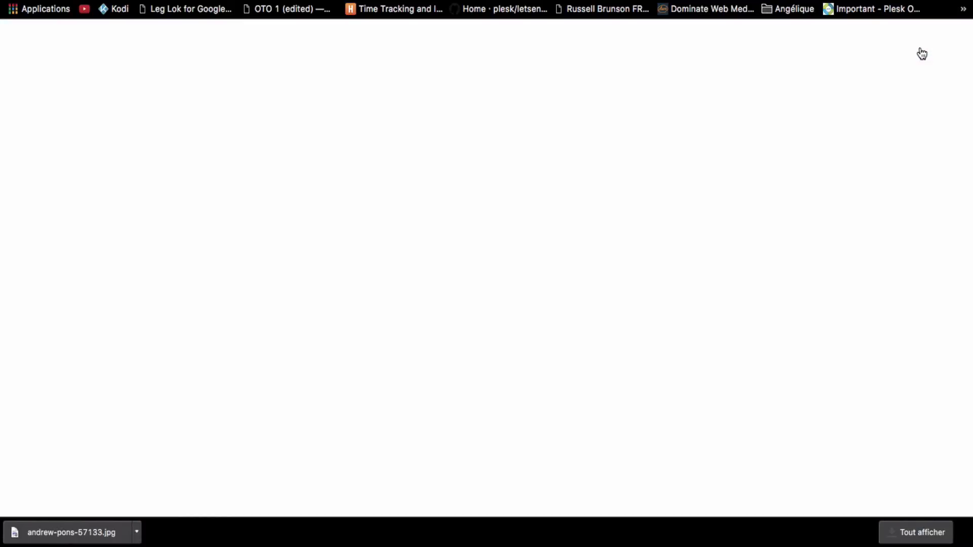
pyautogui.press('Return')
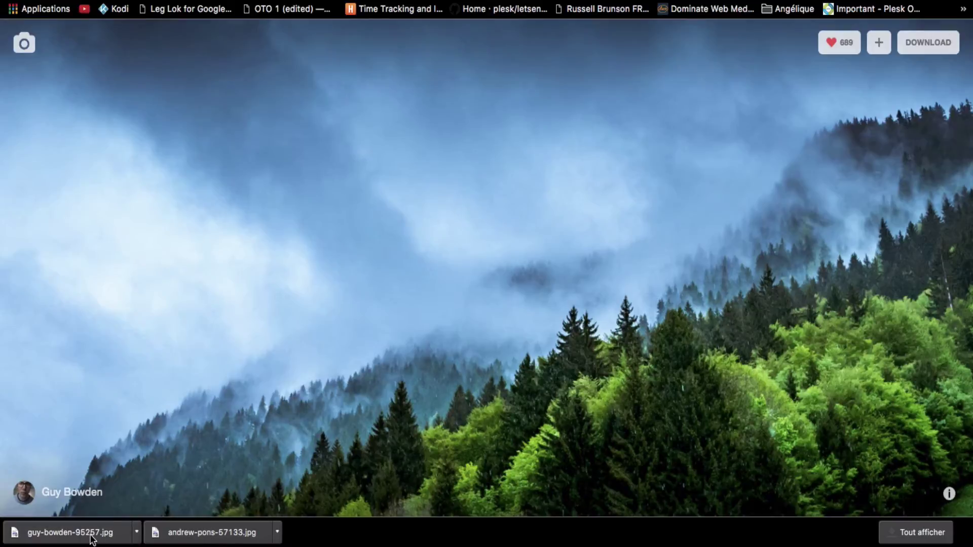
# Step: Open the downloaded forest photo in Preview, resize it proportionally to 1920 pixels wide, and close it
pyautogui.click(91, 538)
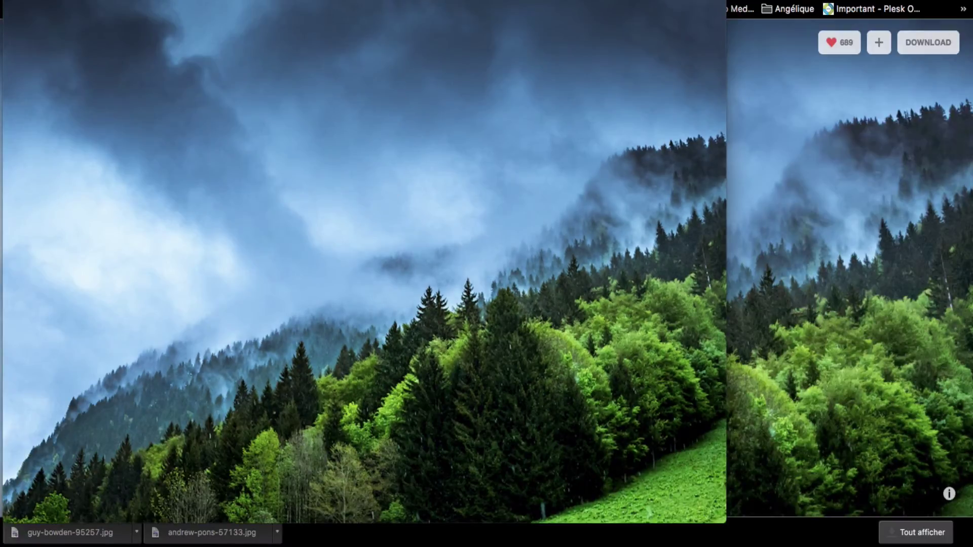
pyautogui.moveTo(354, 2); pyautogui.dragTo(367, 1)
pyautogui.click(279, 1)
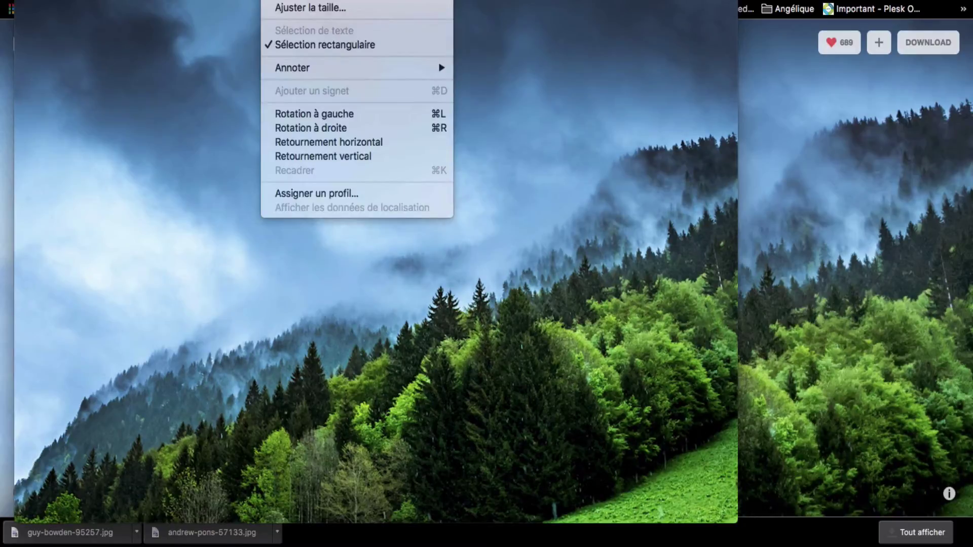
pyautogui.click(302, 6)
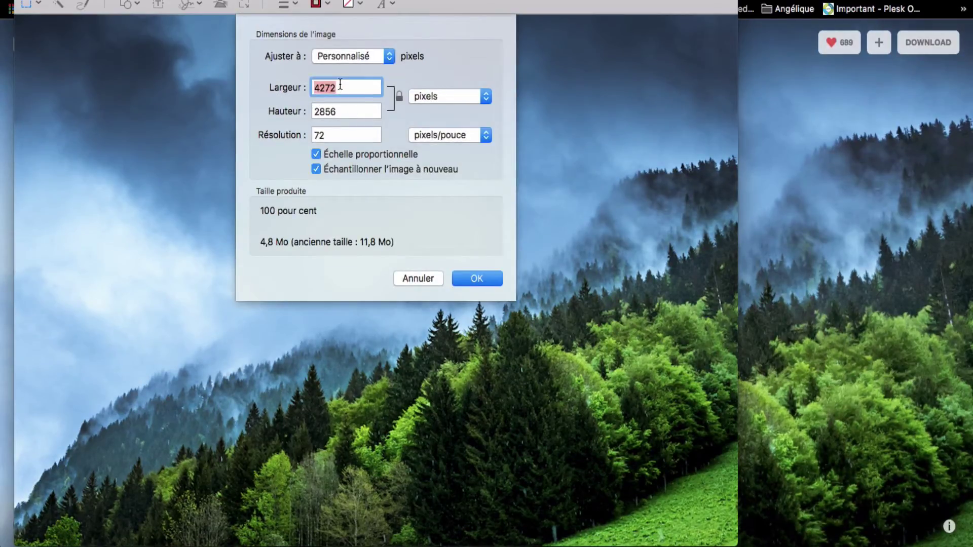
pyautogui.write('1920')
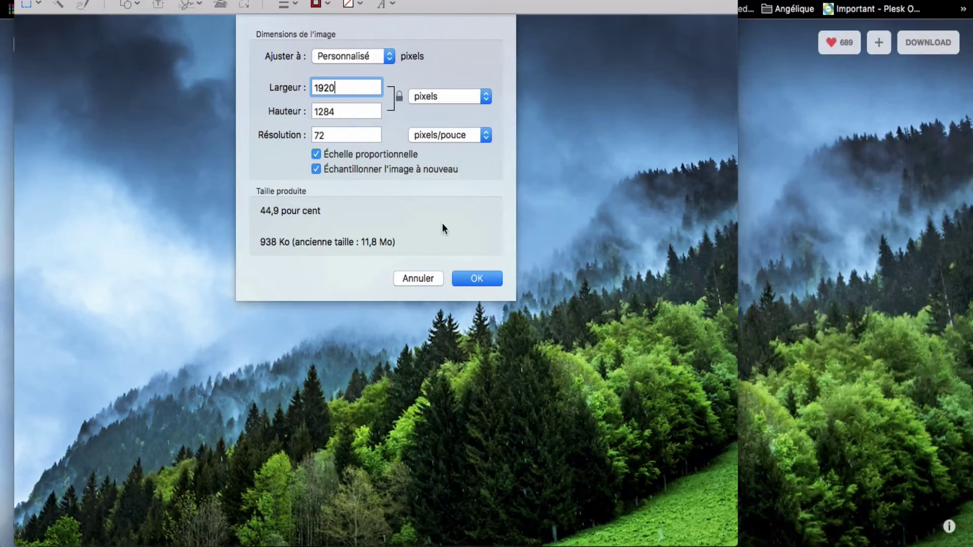
pyautogui.click(477, 280)
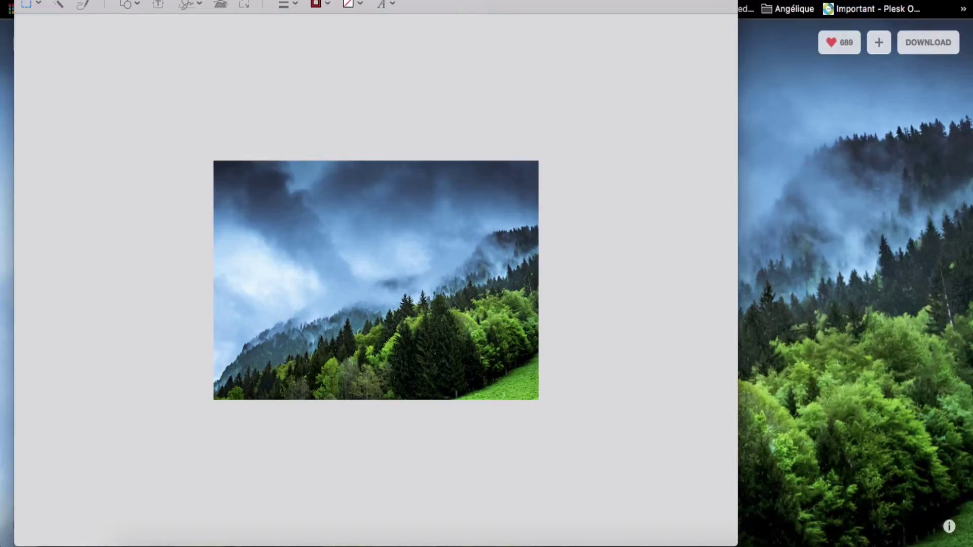
pyautogui.press('super+w')
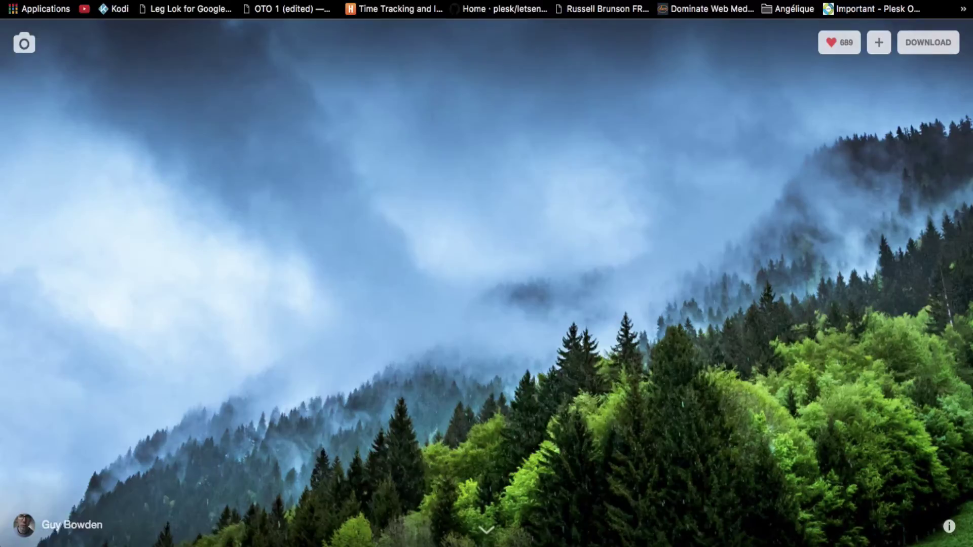
# Step: Open the TinyPNG website in the browser
pyautogui.click(342, 0)
pyautogui.write('tiny')
pyautogui.press('Return')
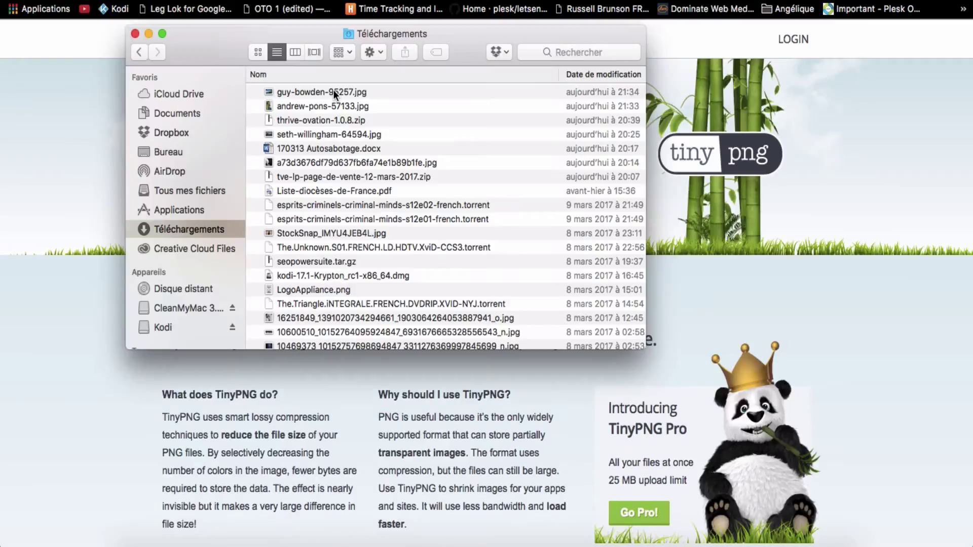
# Step: Compress the resized forest photo from the Téléchargements folder with TinyPNG and download the optimized file
pyautogui.click(333, 92)
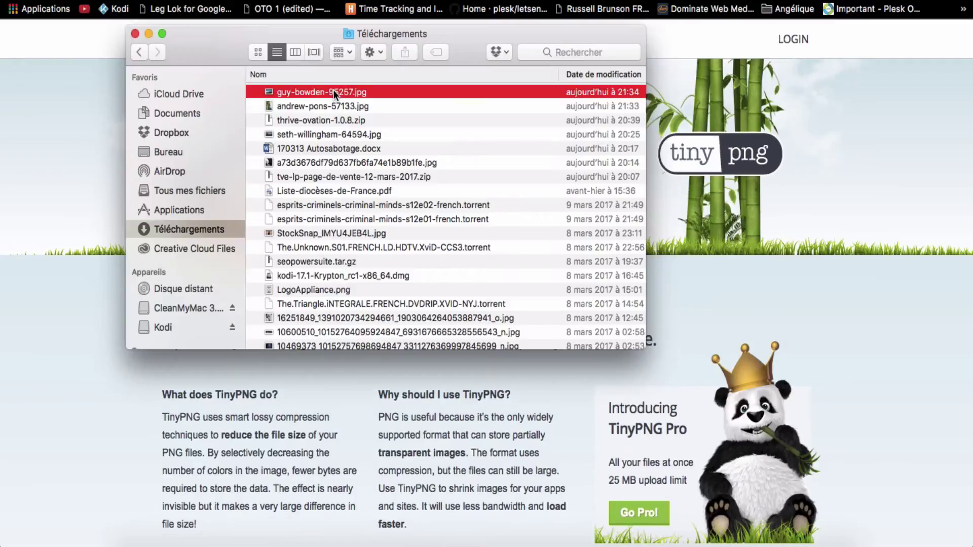
pyautogui.press('space')
pyautogui.press('space')
pyautogui.moveTo(319, 32); pyautogui.dragTo(550, 186)
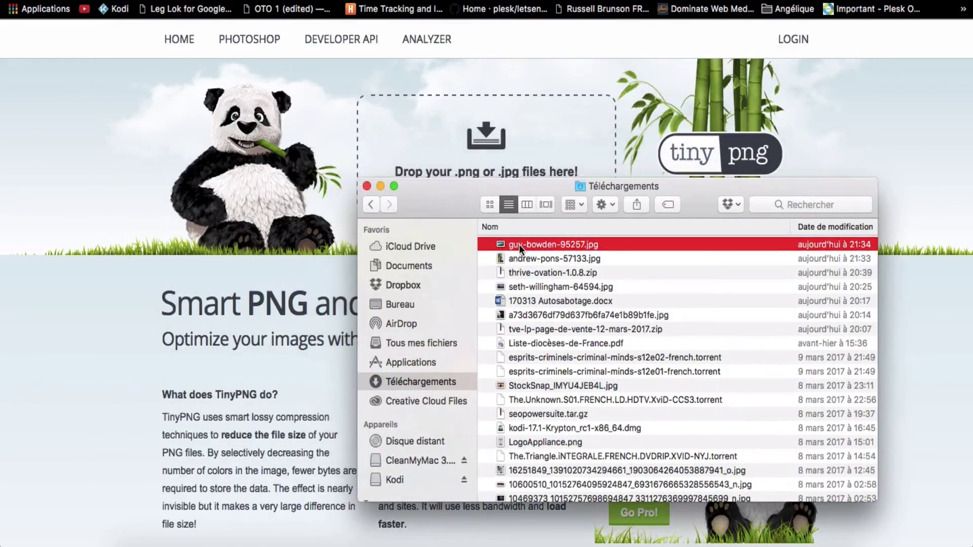
pyautogui.moveTo(519, 244); pyautogui.dragTo(514, 147)
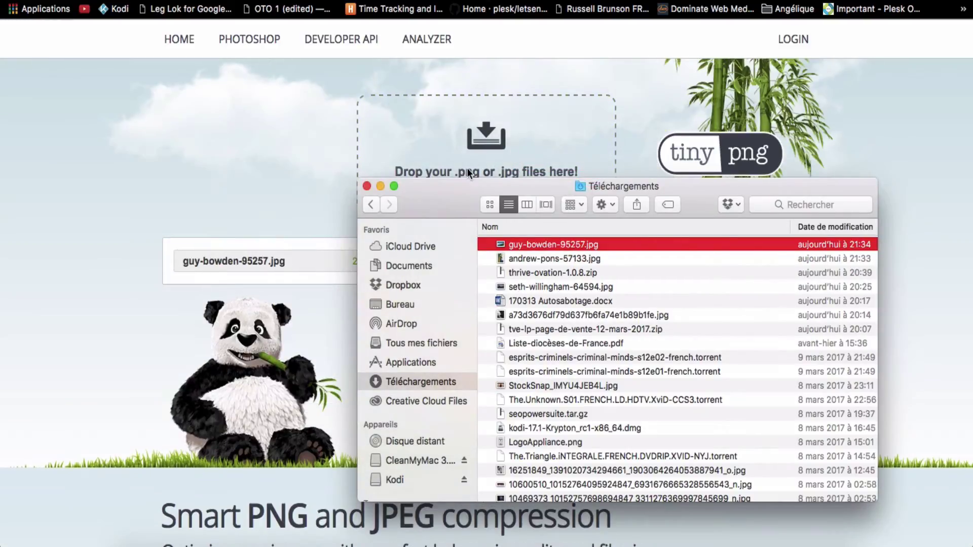
pyautogui.click(380, 186)
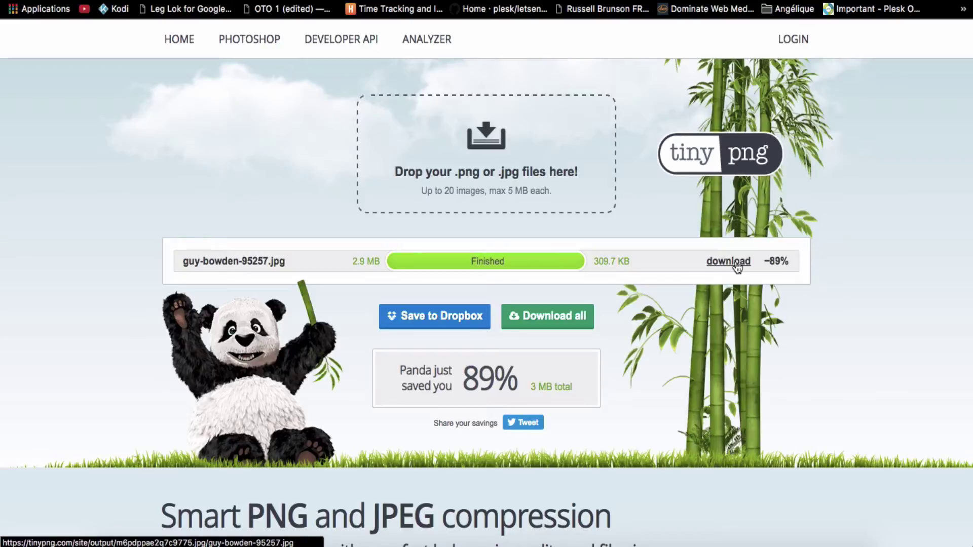
pyautogui.click(737, 268)
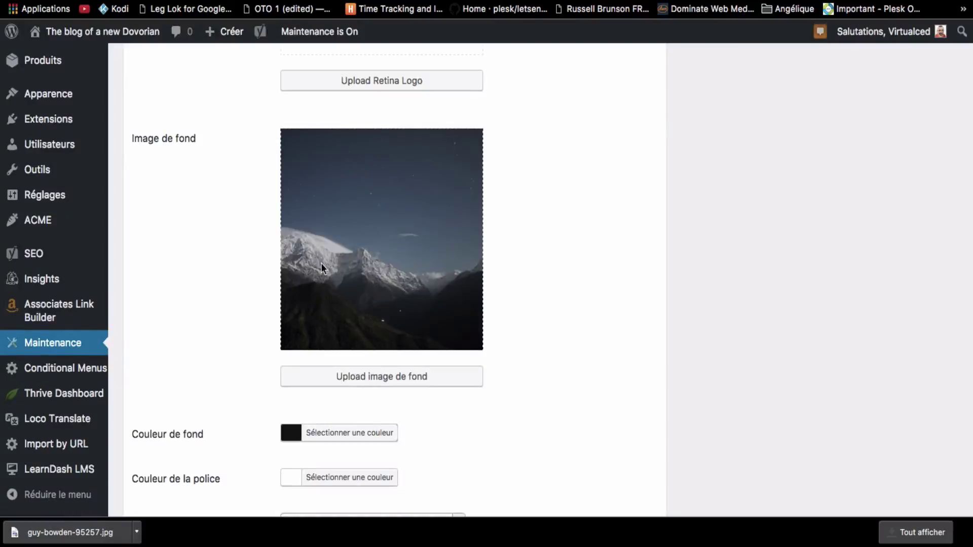
# Step: Upload the compressed forest photo to the WordPress media library and set it as the maintenance page's background image
pyautogui.scroll(-3, 325, 270)
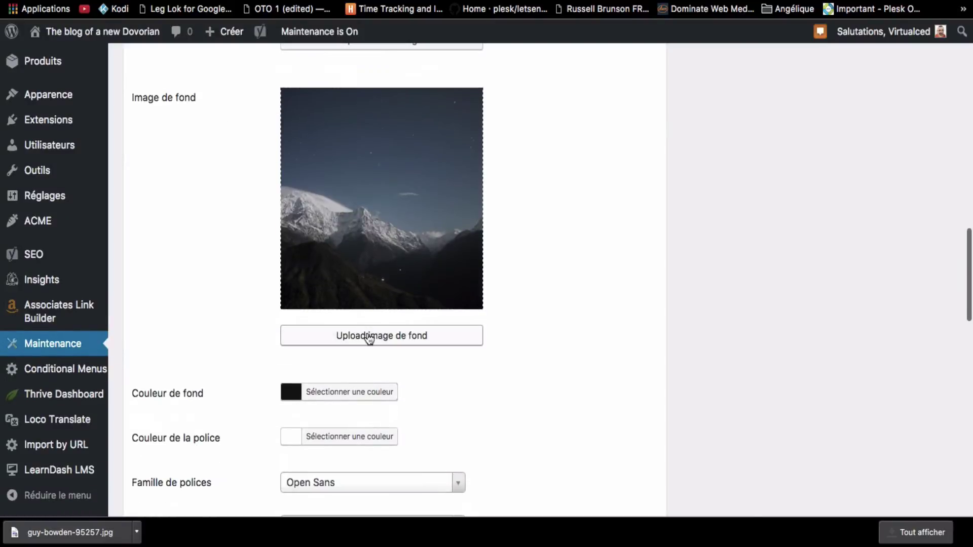
pyautogui.click(369, 337)
pyautogui.moveTo(123, 463); pyautogui.dragTo(227, 344)
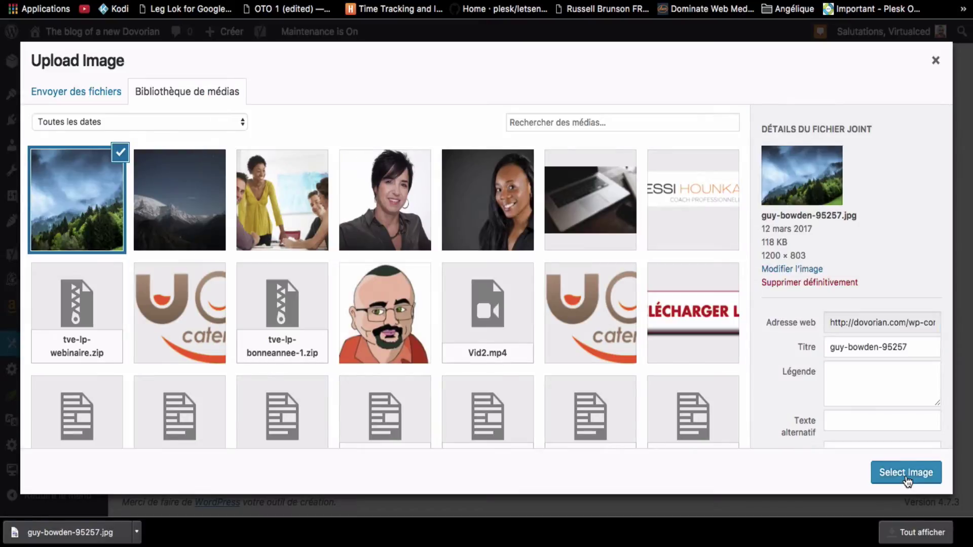
pyautogui.click(906, 472)
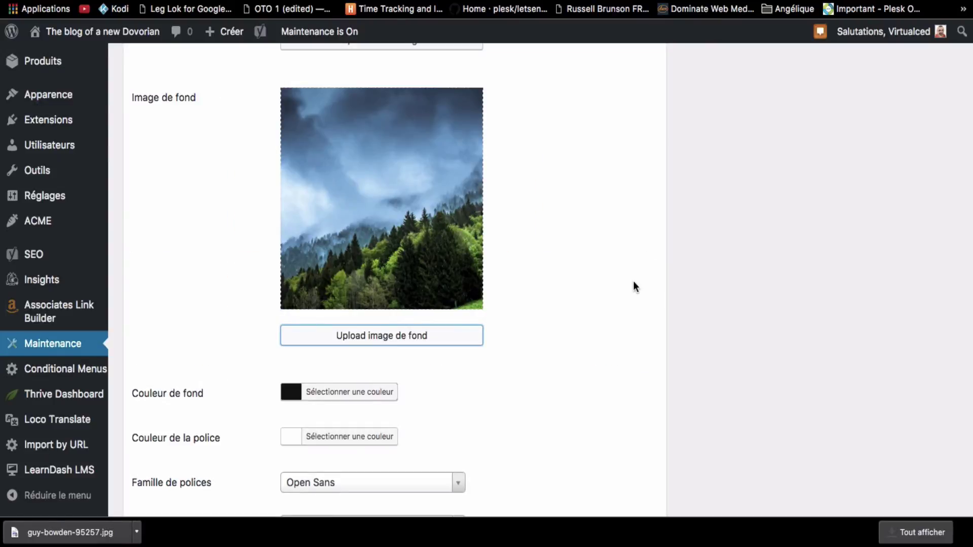
# Step: Set the maintenance page's font family to the Google web font Roboto
pyautogui.scroll(10, 633, 280)
pyautogui.scroll(7, 633, 281)
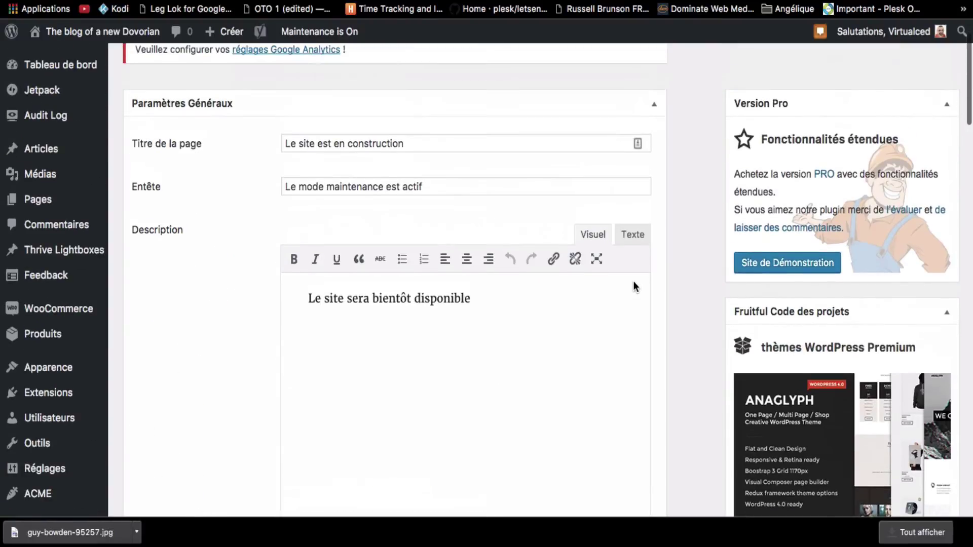
pyautogui.scroll(-2, 634, 284)
pyautogui.scroll(-12, 640, 272)
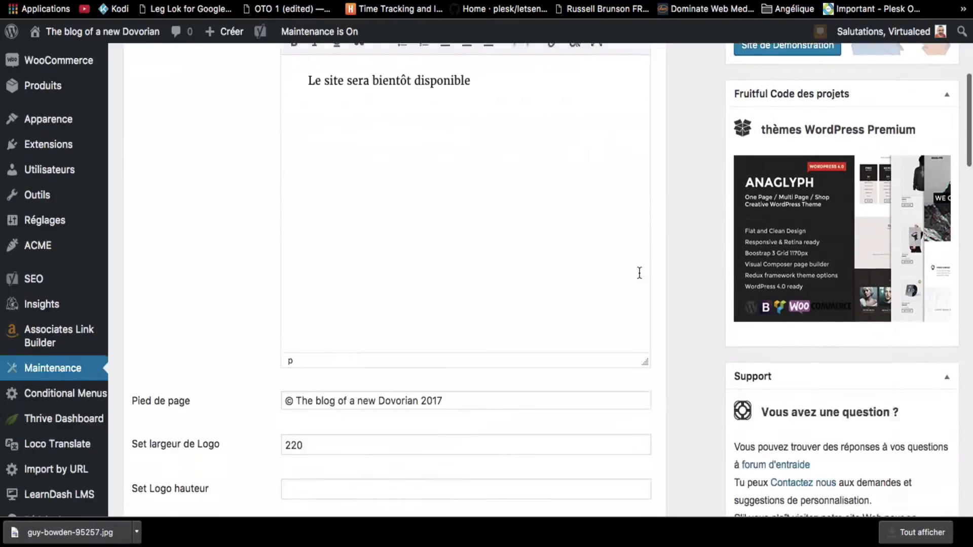
pyautogui.scroll(-5, 638, 273)
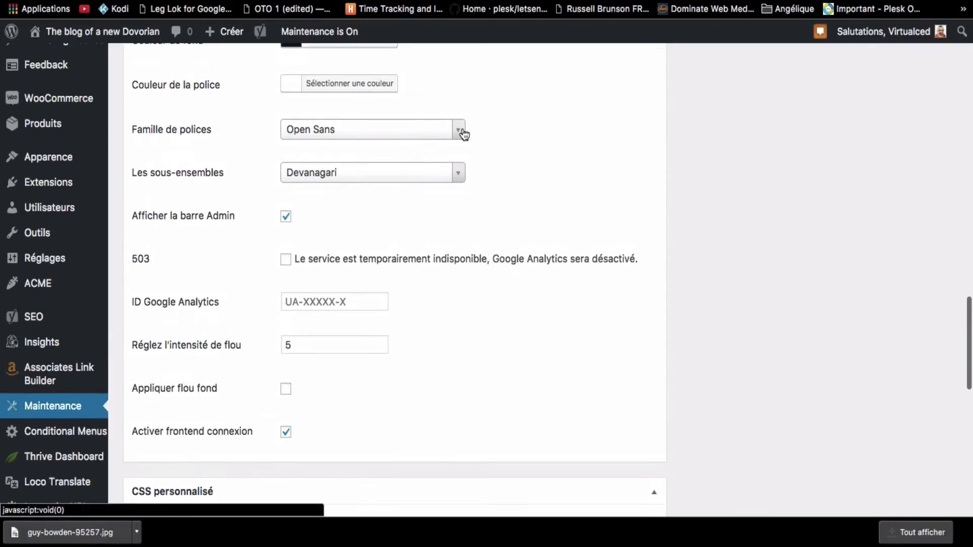
pyautogui.click(459, 132)
pyautogui.write('ro')
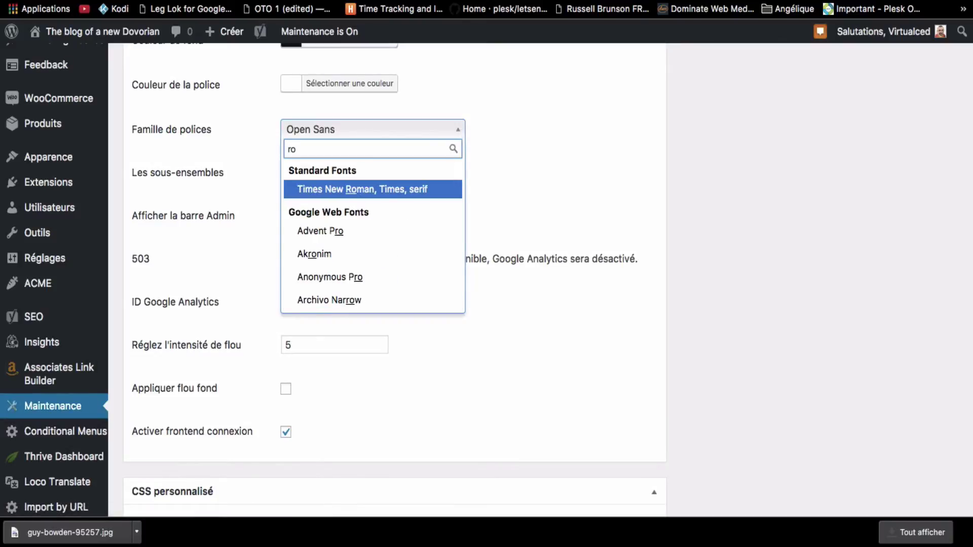
pyautogui.write('b')
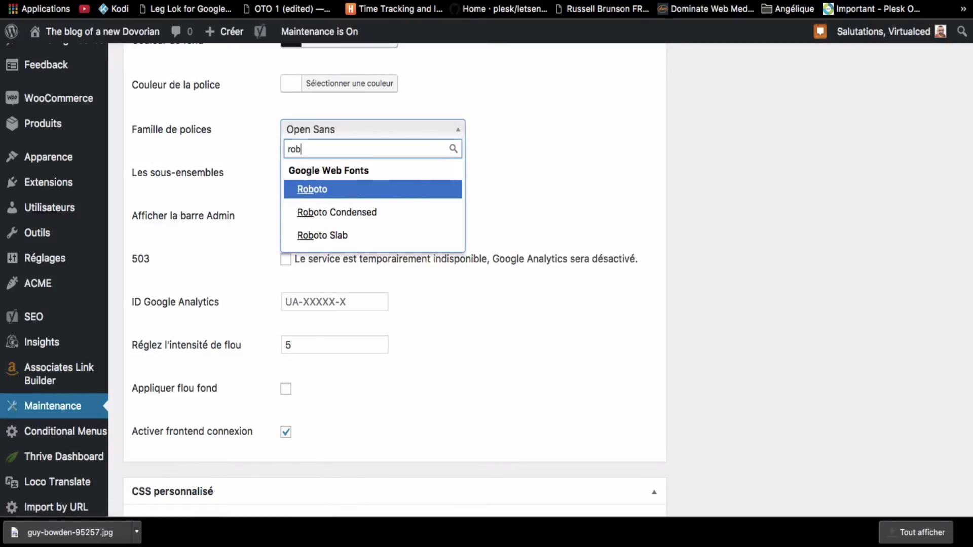
pyautogui.click(401, 196)
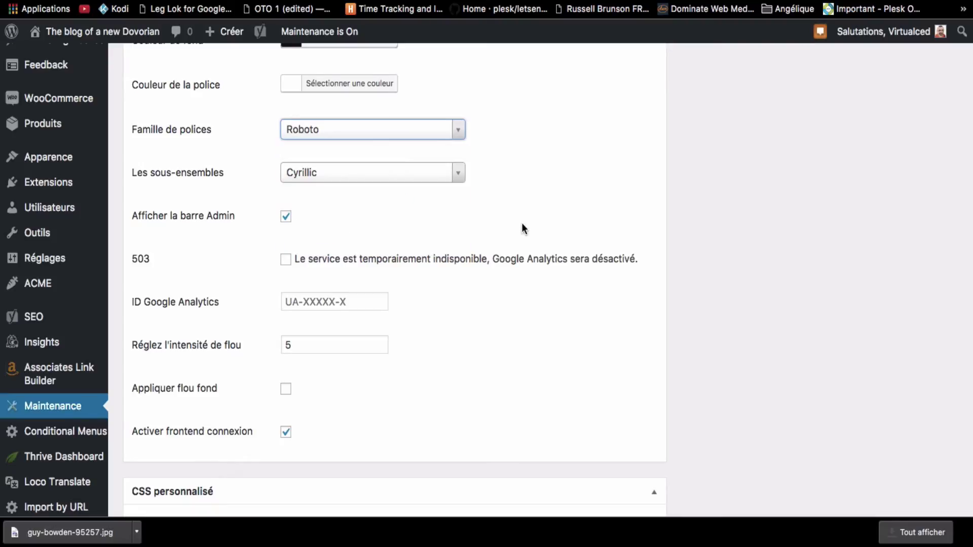
# Step: Review the remaining maintenance options, custom CSS and page exclusions, and save the settings
pyautogui.scroll(-1, 523, 224)
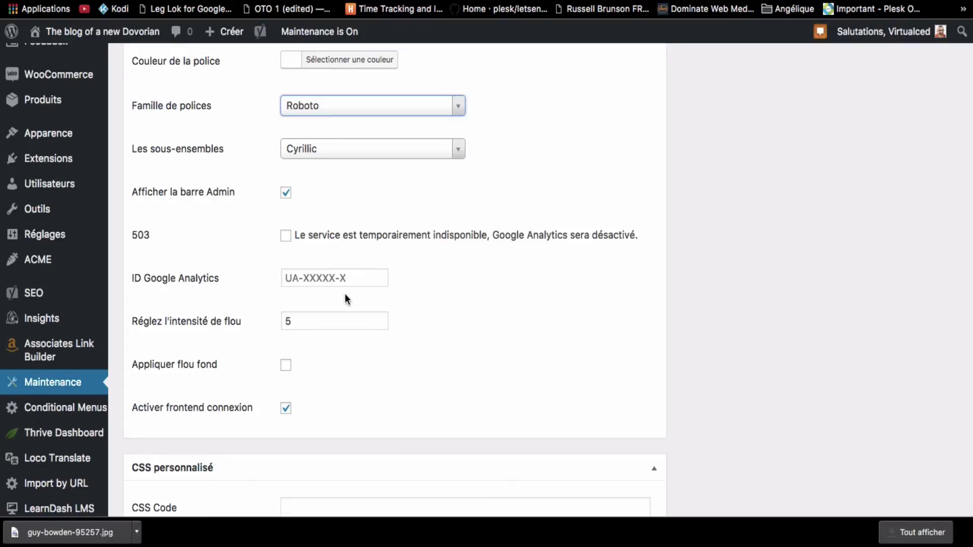
pyautogui.scroll(-7, 355, 293)
pyautogui.scroll(-2, 439, 211)
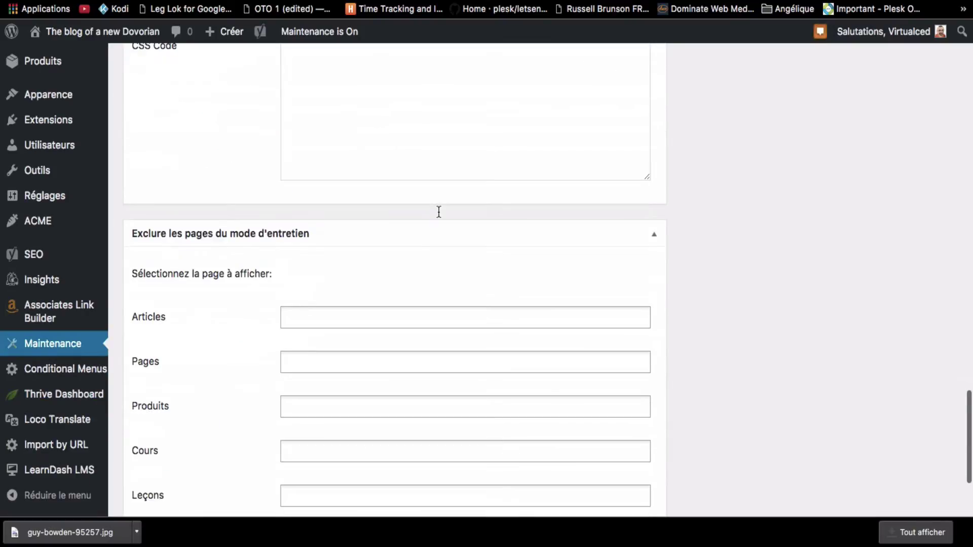
pyautogui.scroll(-1, 652, 212)
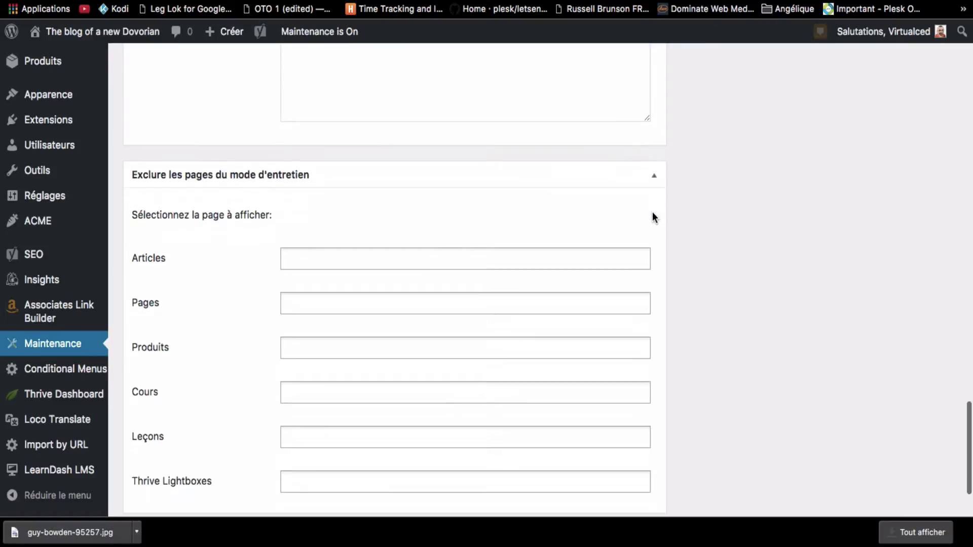
pyautogui.scroll(-2, 456, 241)
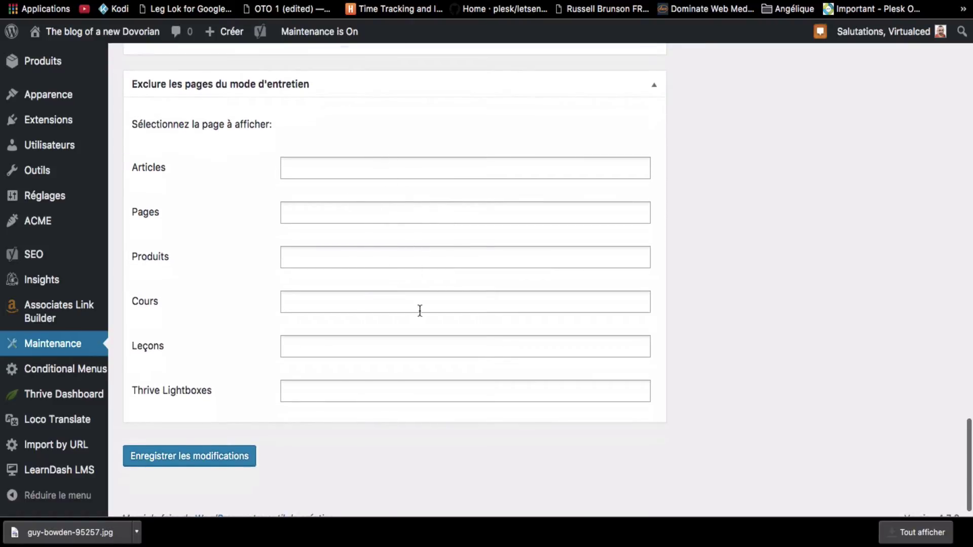
pyautogui.scroll(-1, 369, 415)
pyautogui.click(236, 437)
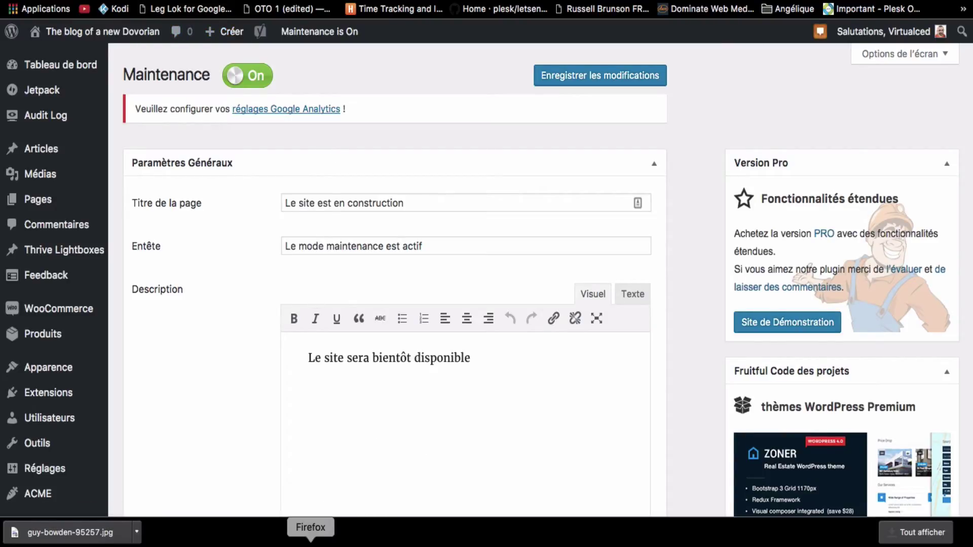
# Step: Switch to Firefox and examine the heading, description and footer text on the live maintenance page
pyautogui.click(311, 542)
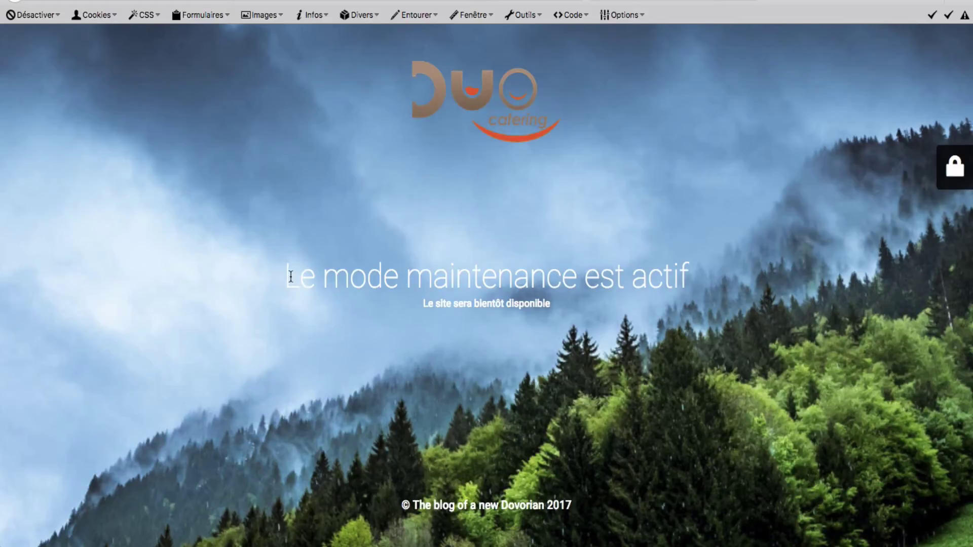
pyautogui.moveTo(291, 276); pyautogui.dragTo(655, 267)
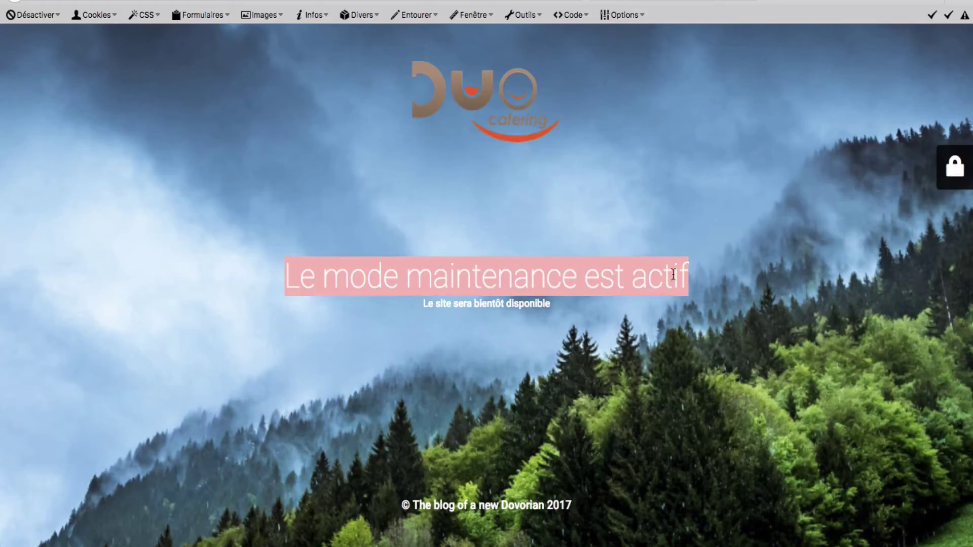
pyautogui.click(429, 305)
pyautogui.tripleClick(430, 304)
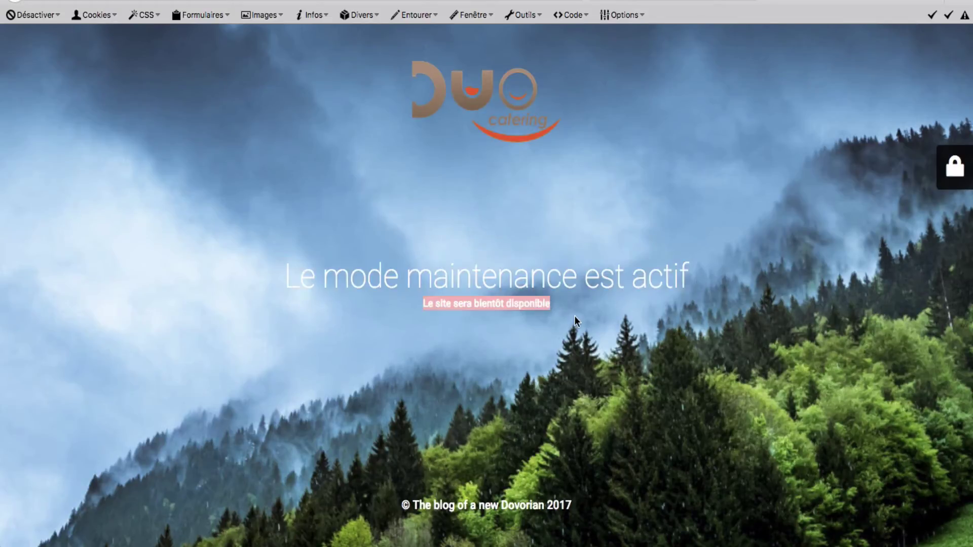
pyautogui.click(573, 315)
pyautogui.moveTo(404, 503); pyautogui.dragTo(630, 510)
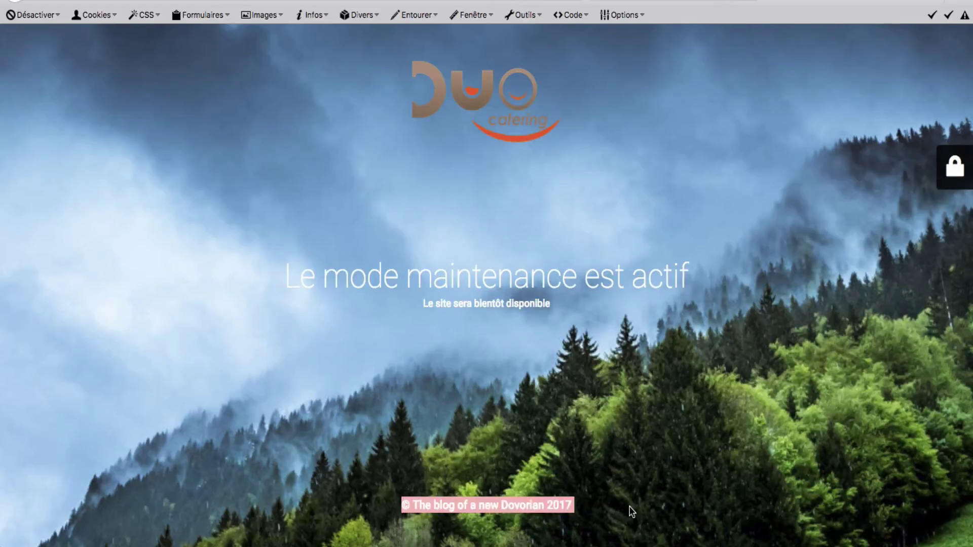
# Step: Return to the Maintenance settings in Chrome and check the header and description fields against the live page
pyautogui.moveTo(291, 540)
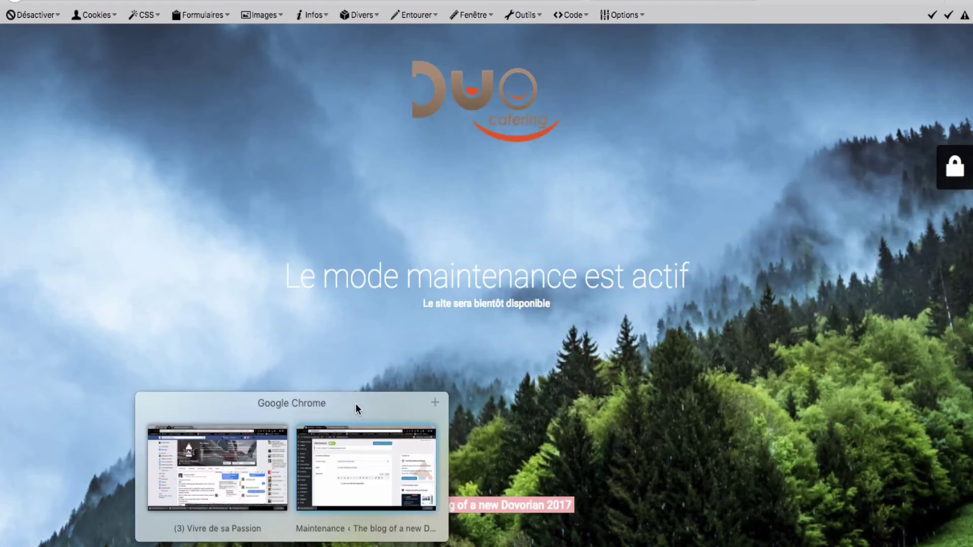
pyautogui.press('super+Tab')
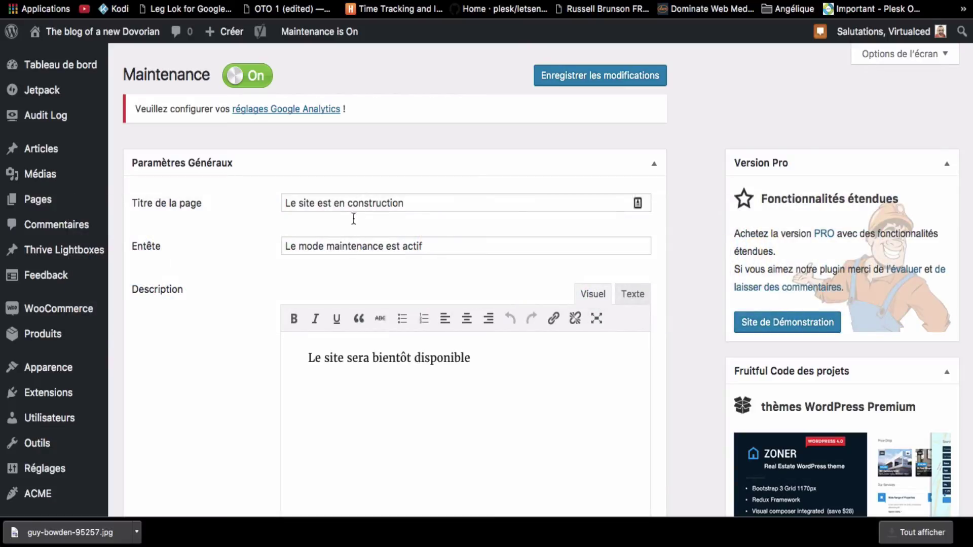
pyautogui.click(346, 249)
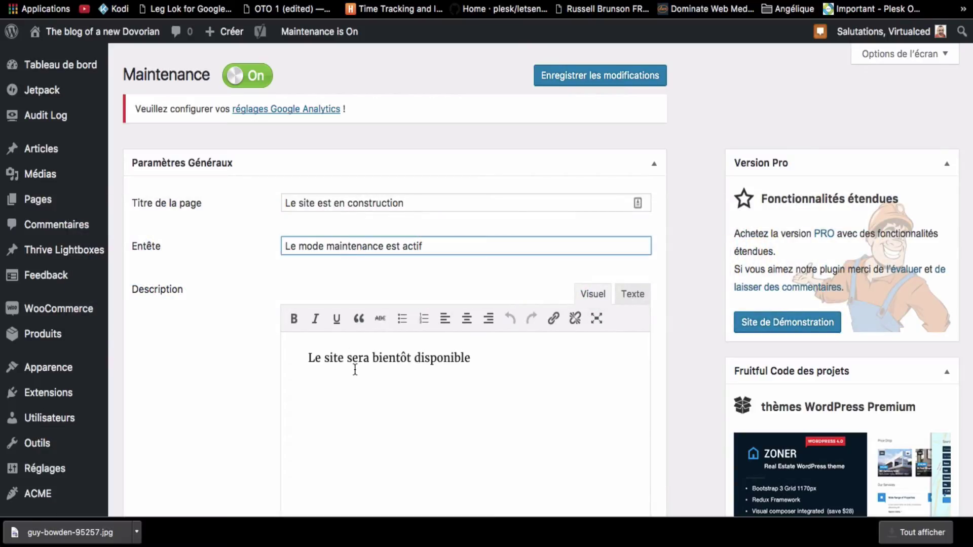
pyautogui.click(355, 370)
# Step: Switch to Firefox, log in through the maintenance page's login panel with the saved credentials, and look through the blog's home page
pyautogui.press('super+Tab')
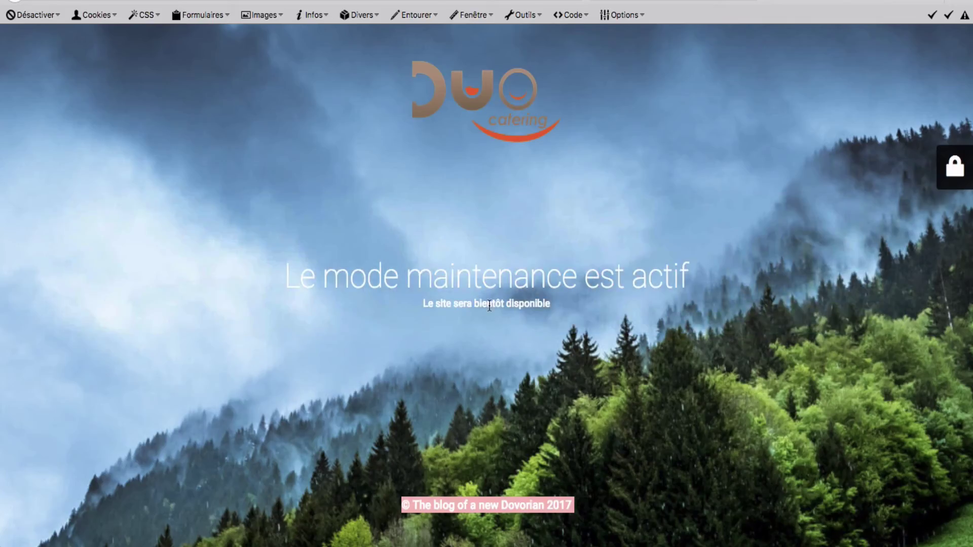
pyautogui.click(953, 175)
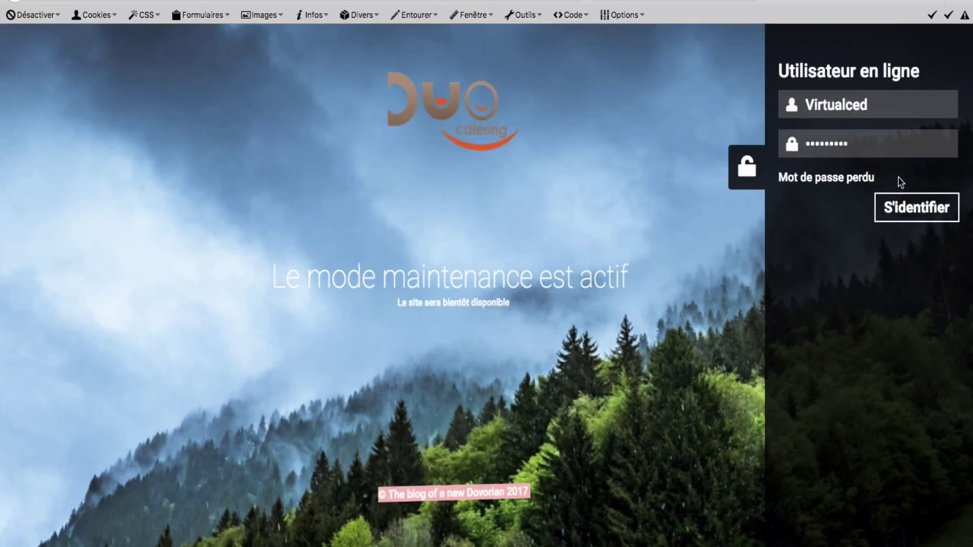
pyautogui.click(922, 215)
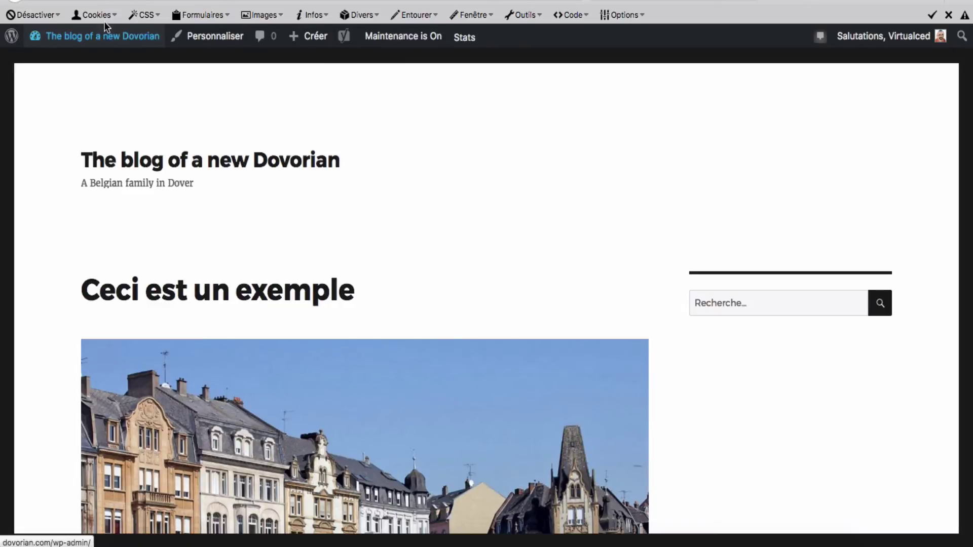
pyautogui.scroll(-10, 537, 226)
pyautogui.scroll(10, 537, 226)
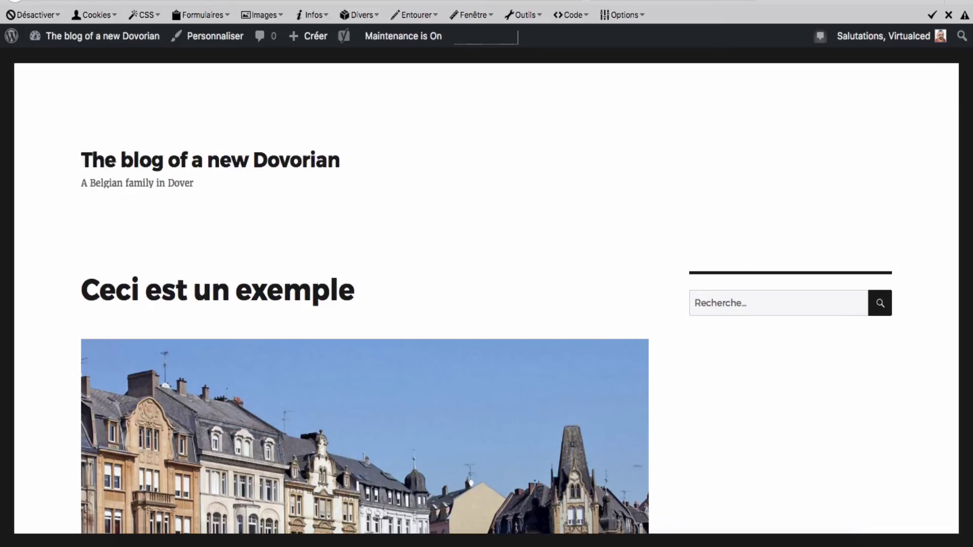
pyautogui.scroll(-20, 250, 201)
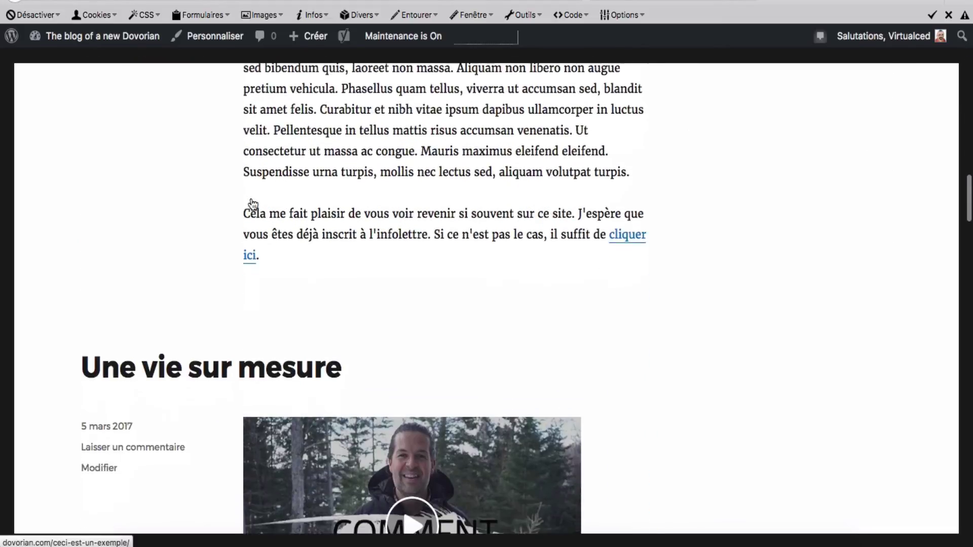
pyautogui.scroll(-5, 252, 203)
pyautogui.scroll(15, 252, 203)
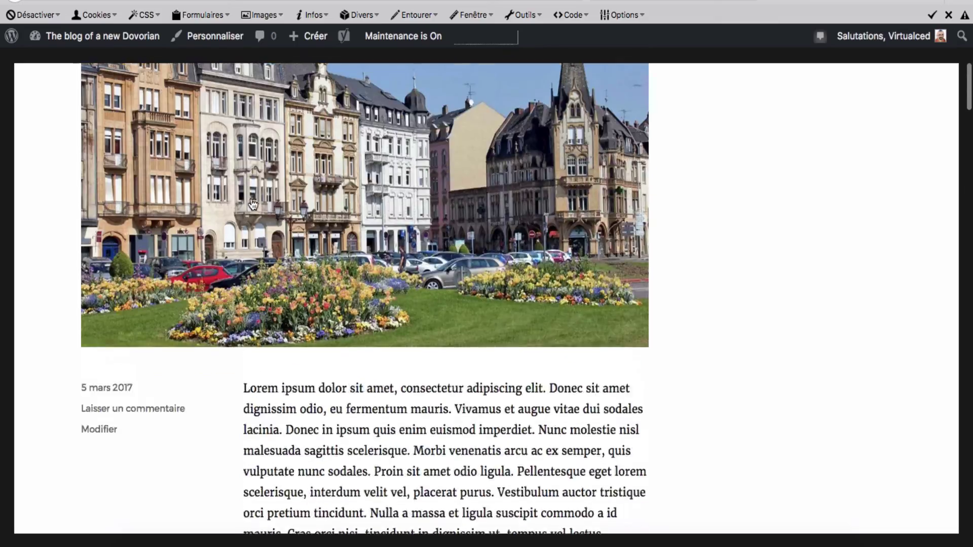
pyautogui.scroll(5, 252, 203)
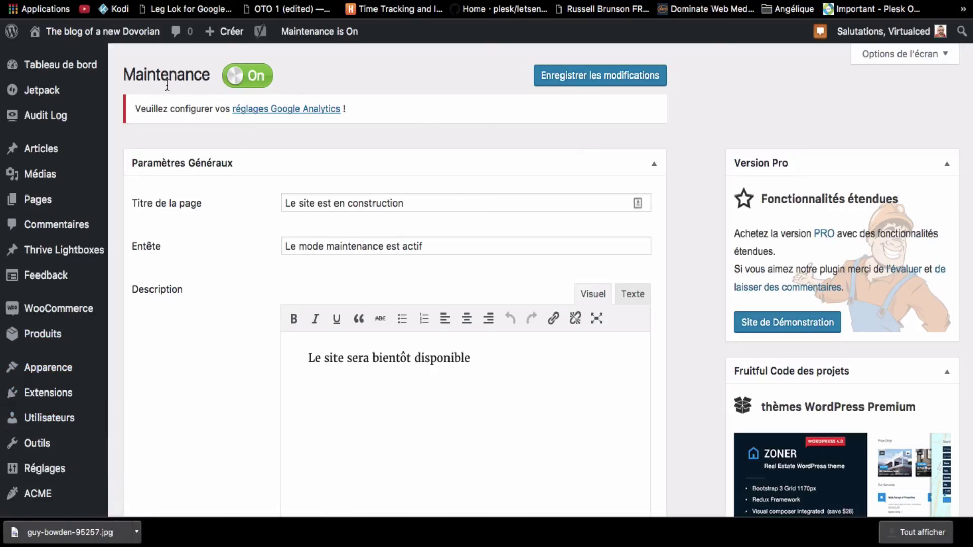
# Step: Switch maintenance mode off in the Maintenance plugin's settings in Chrome
pyautogui.click(248, 80)
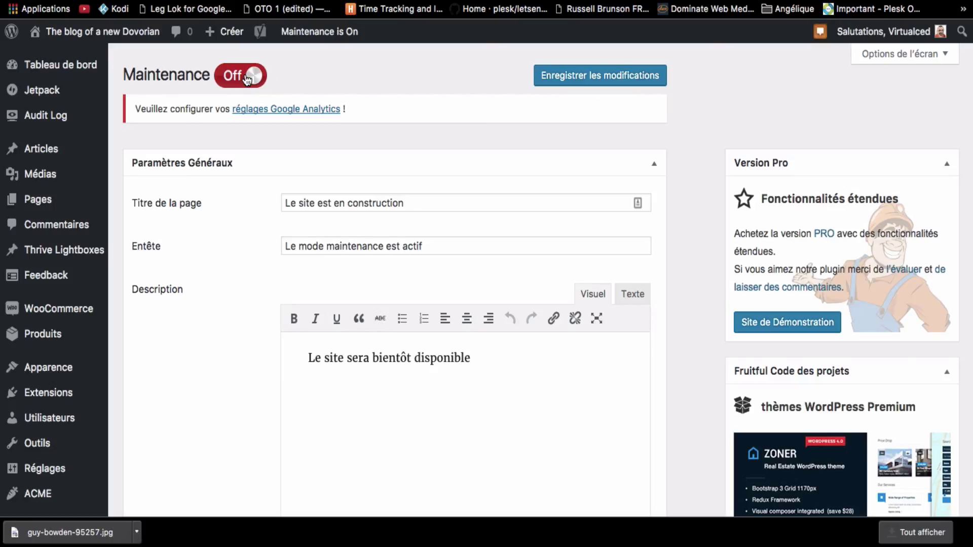